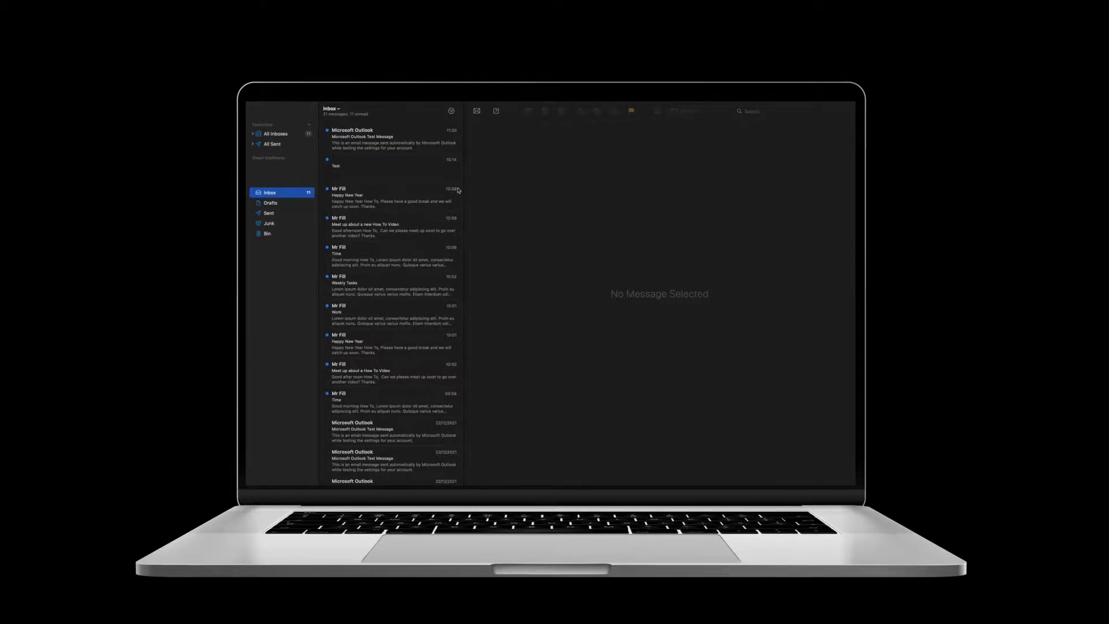
# Scroll through the inbox and drag the divider to widen the message list beside the preview pane.
pyautogui.scroll(-2, 459, 191)
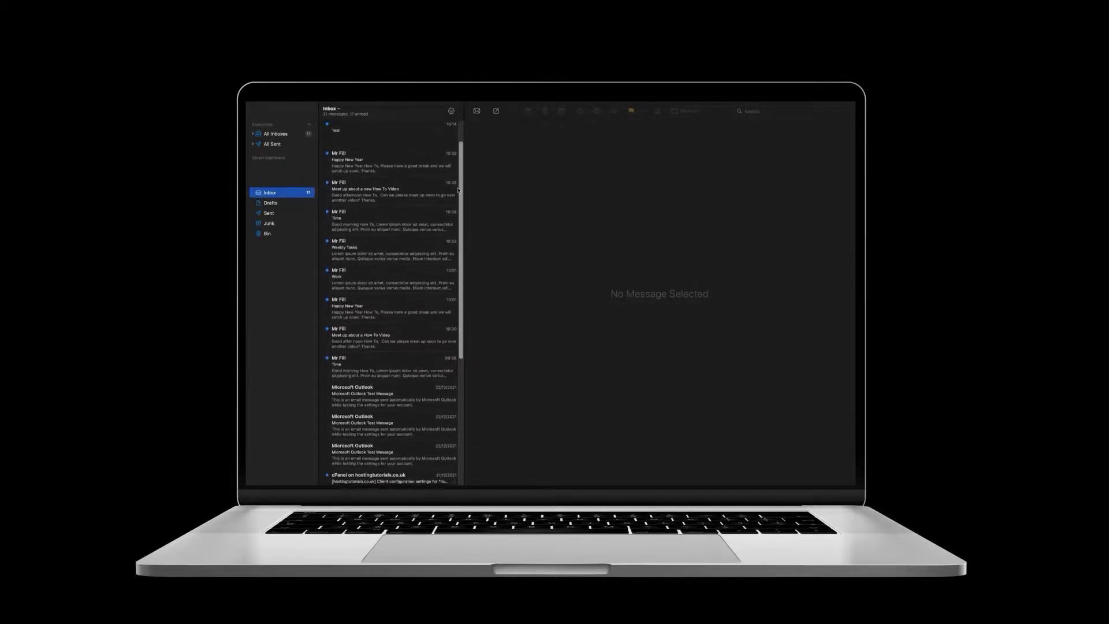
pyautogui.scroll(-3, 458, 190)
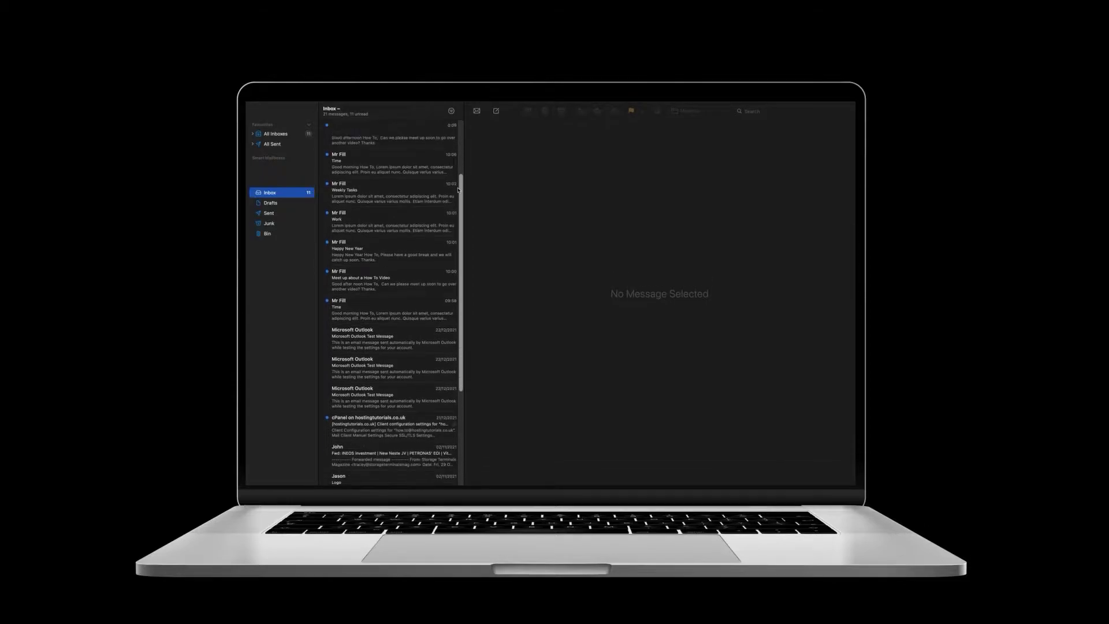
pyautogui.scroll(-1, 459, 189)
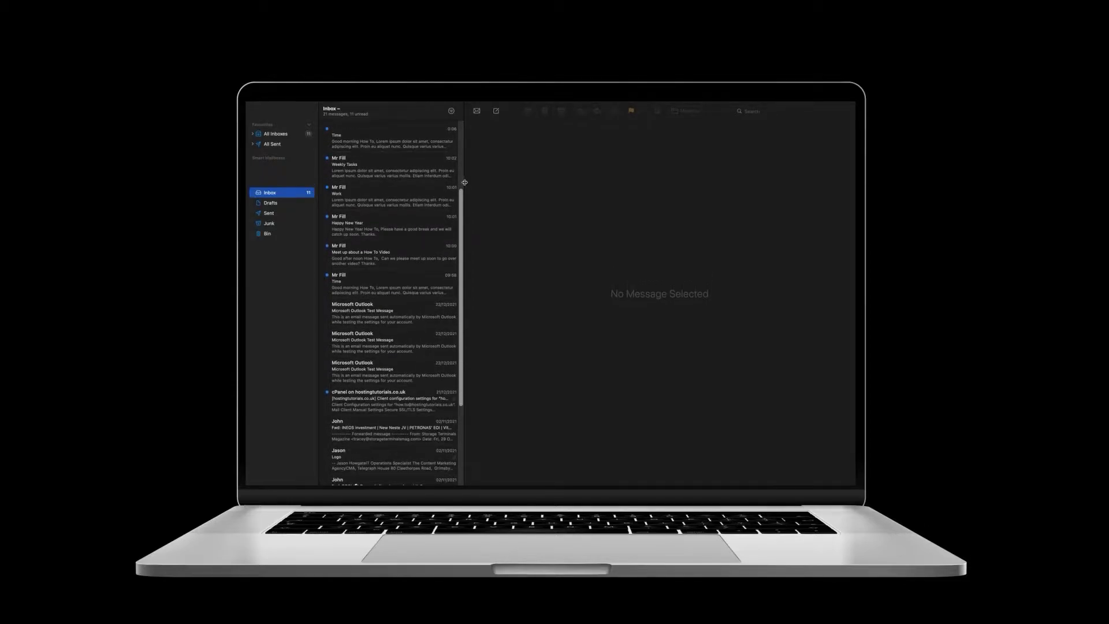
pyautogui.moveTo(464, 183)
pyautogui.mouseDown()
pyautogui.moveTo(559, 186)
pyautogui.moveTo(464, 182)
pyautogui.mouseUp()
pyautogui.scroll(5, 459, 189)
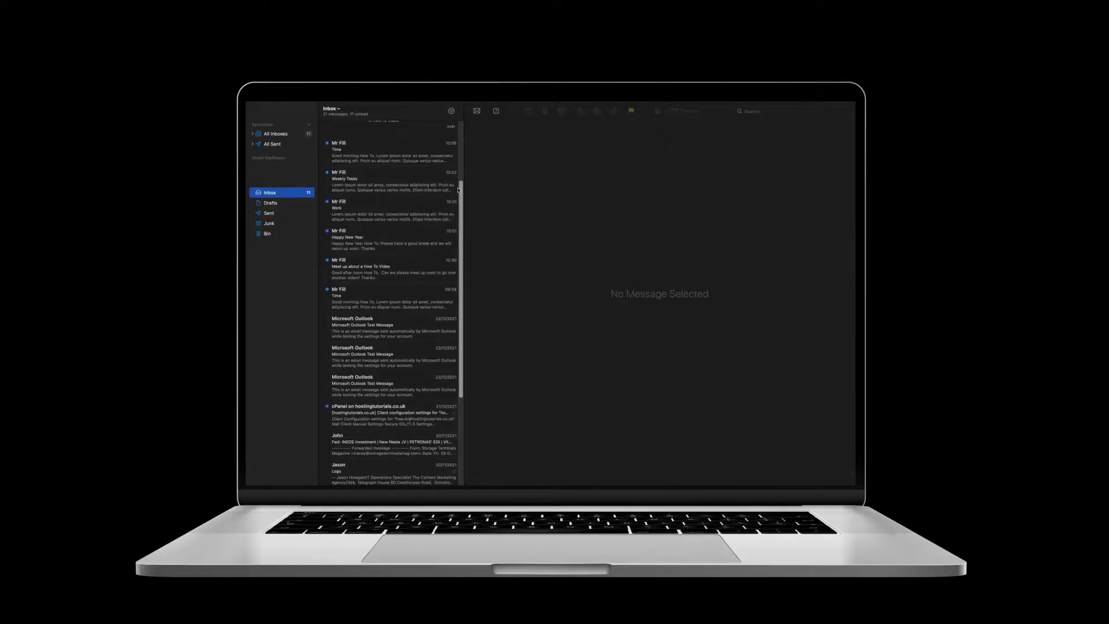
pyautogui.scroll(2, 459, 189)
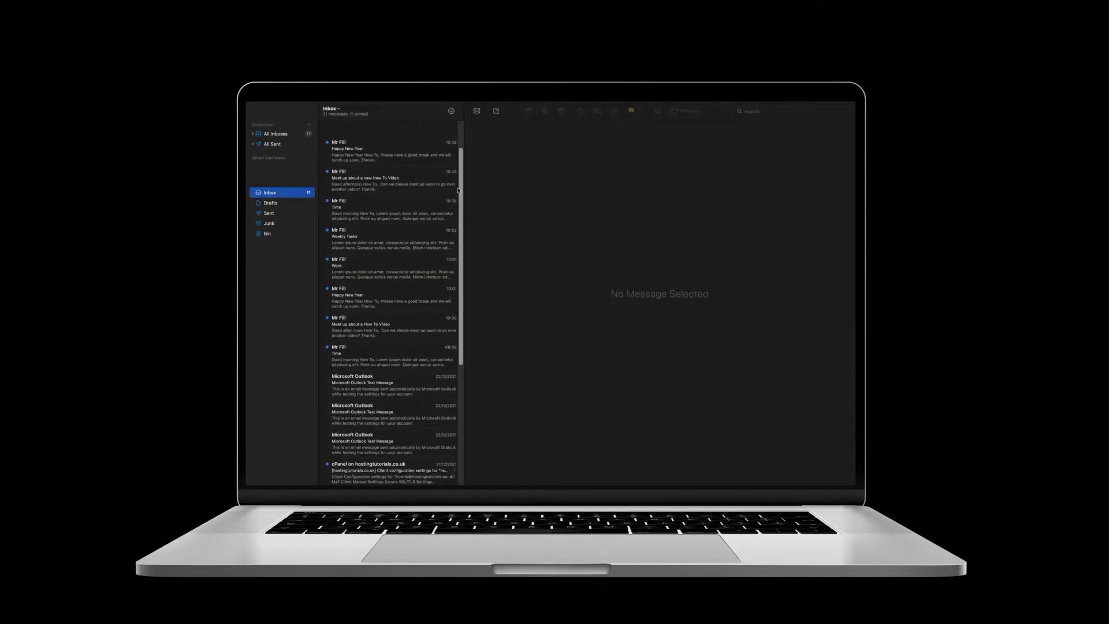
pyautogui.scroll(4, 459, 190)
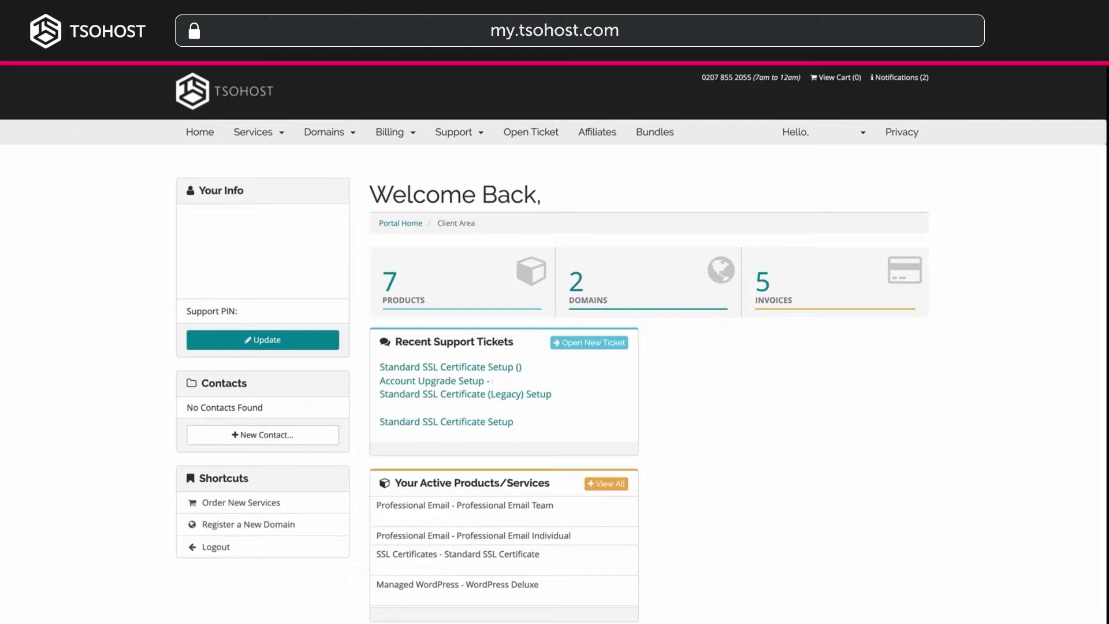
# From My Services, open the cPanel Maximum package and log in to its cPanel admin home.
pyautogui.click(253, 135)
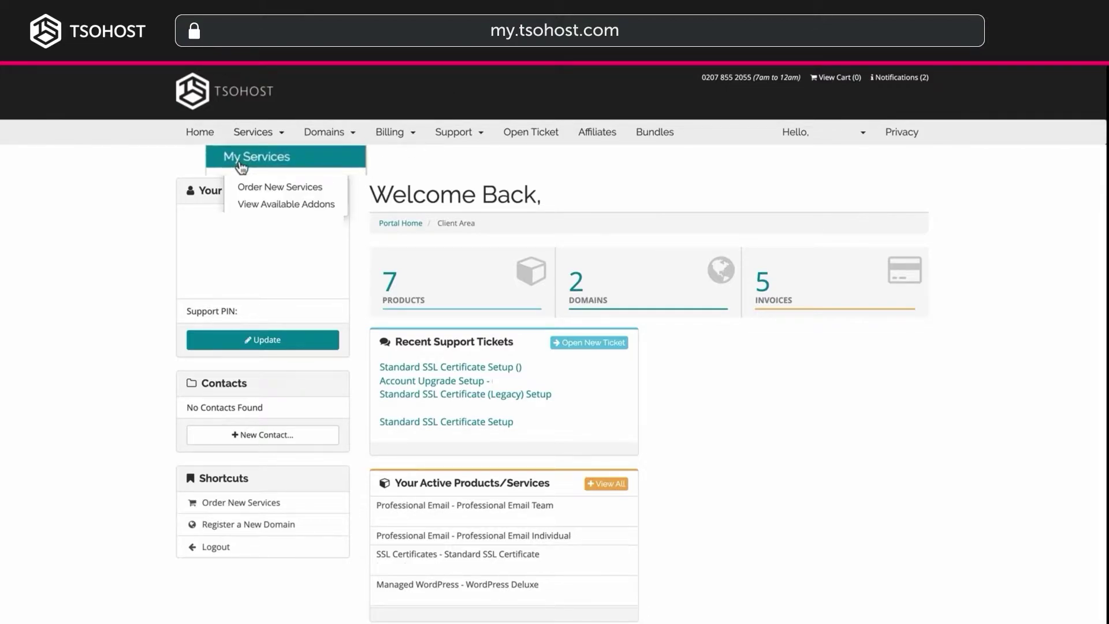
pyautogui.click(252, 161)
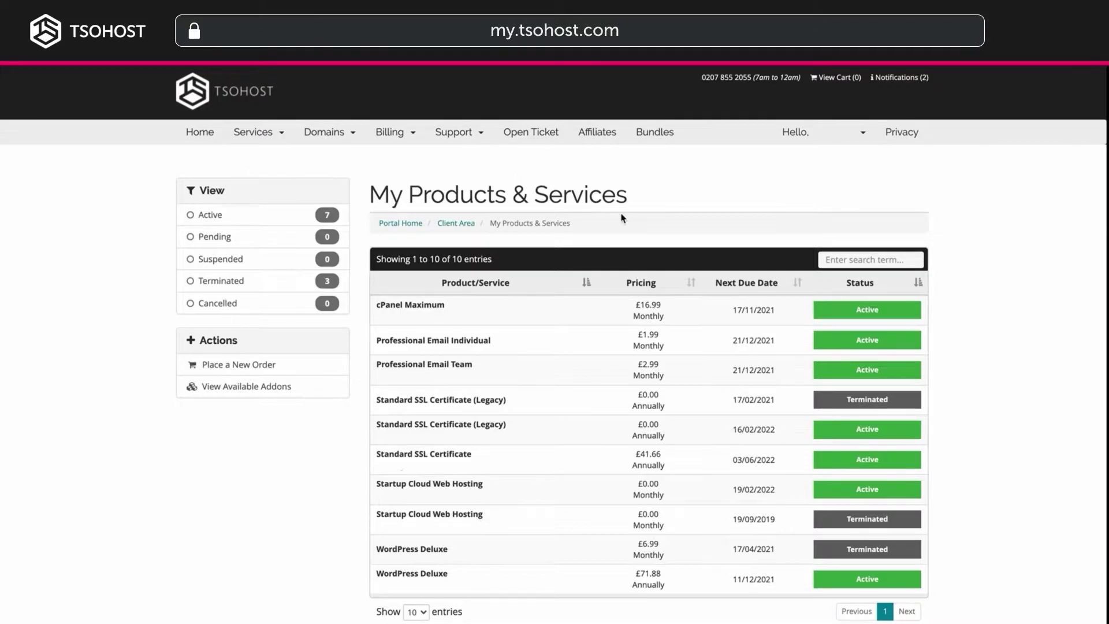
pyautogui.click(838, 314)
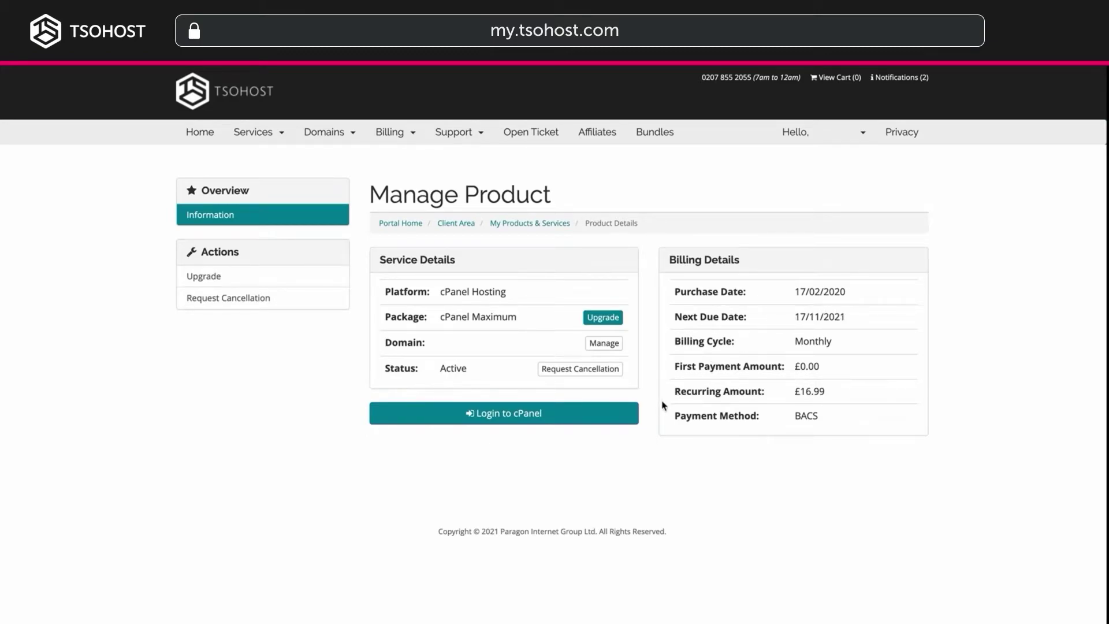
pyautogui.click(619, 413)
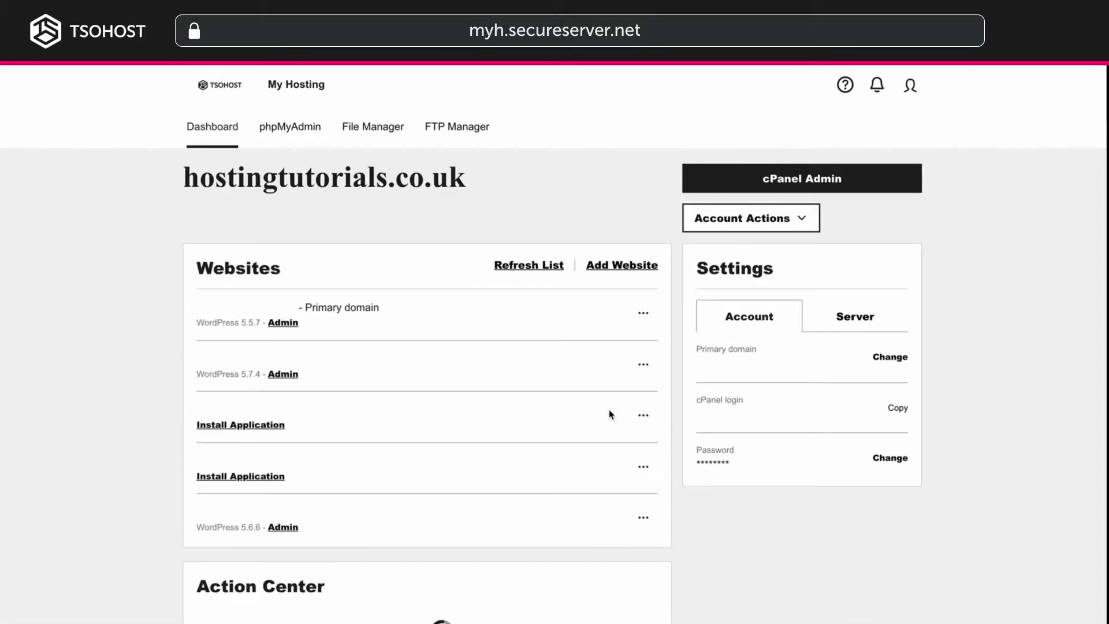
pyautogui.click(770, 181)
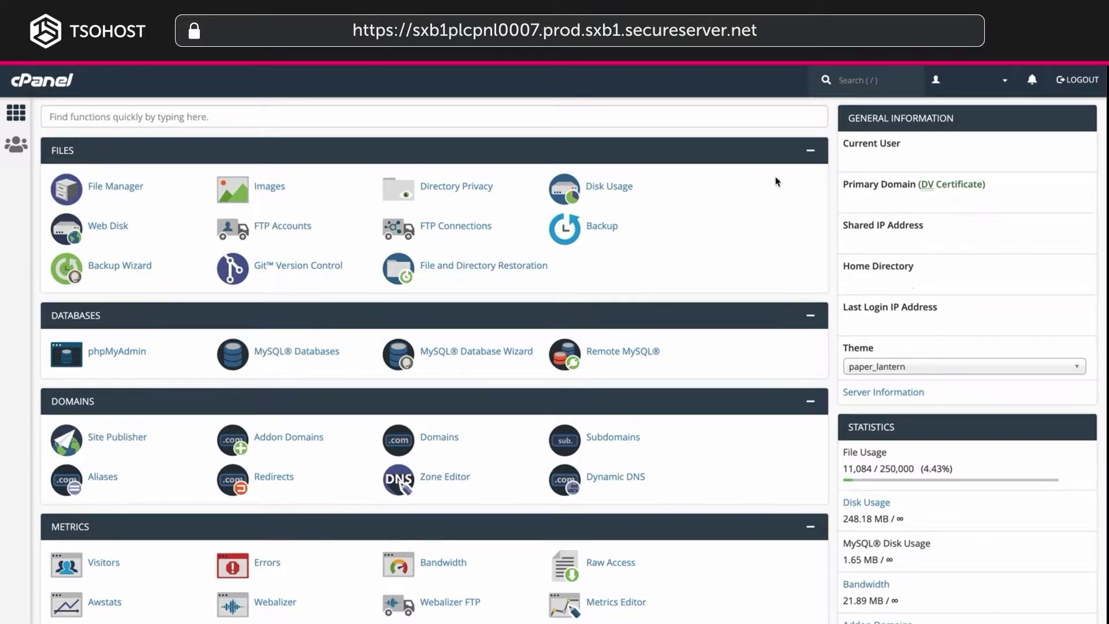
# Search cPanel for 'email', open Email Accounts, and show the mailbox's Connect Devices setup.
pyautogui.click(715, 116)
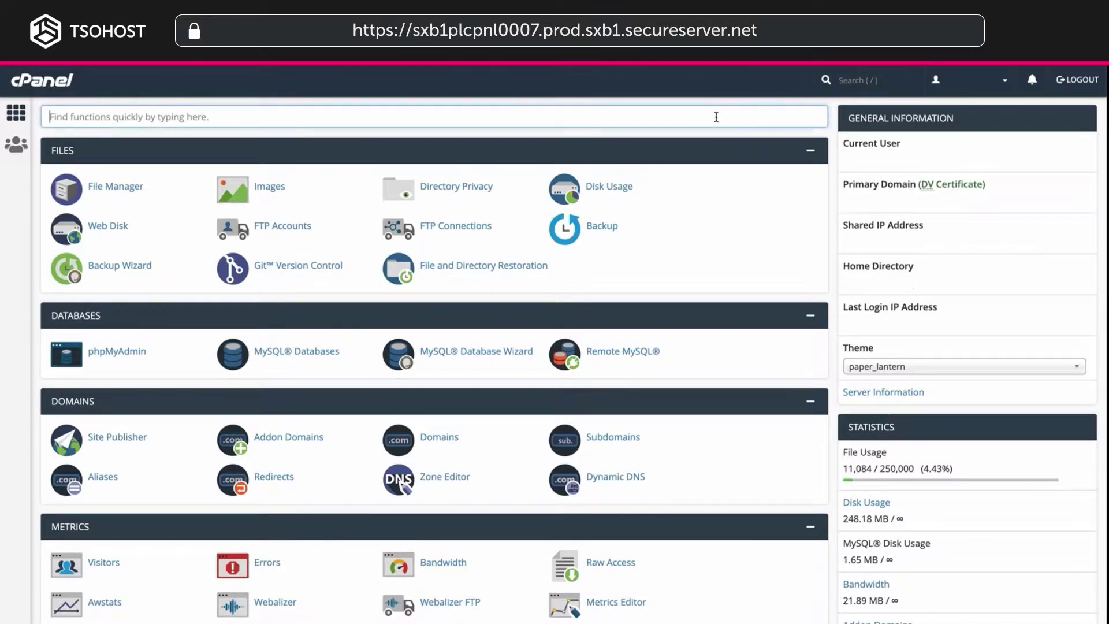
pyautogui.write('email')
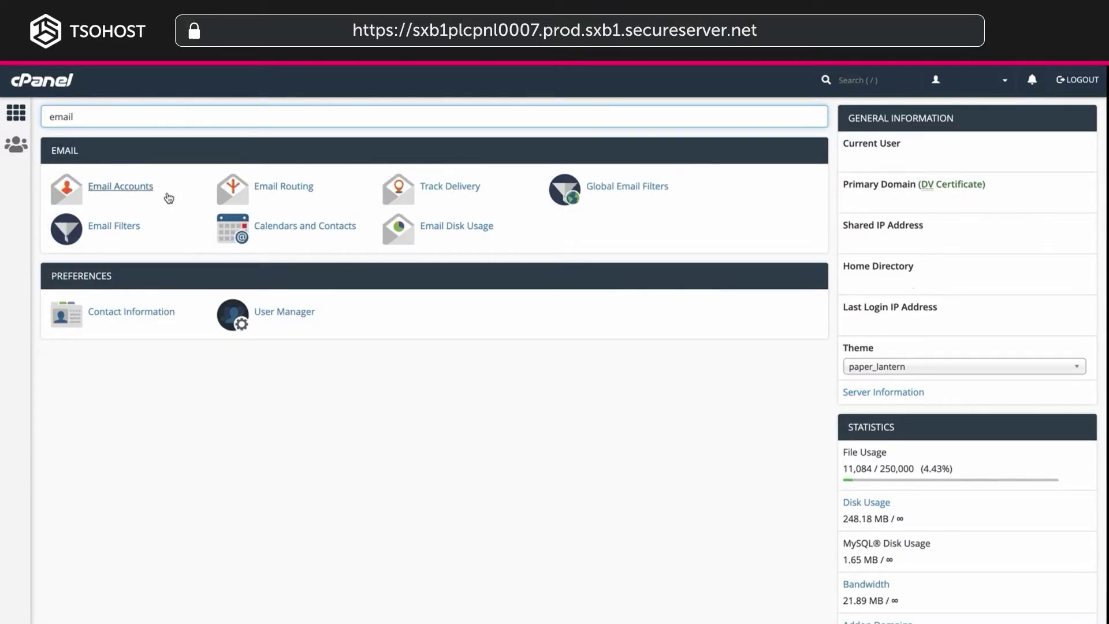
pyautogui.click(127, 191)
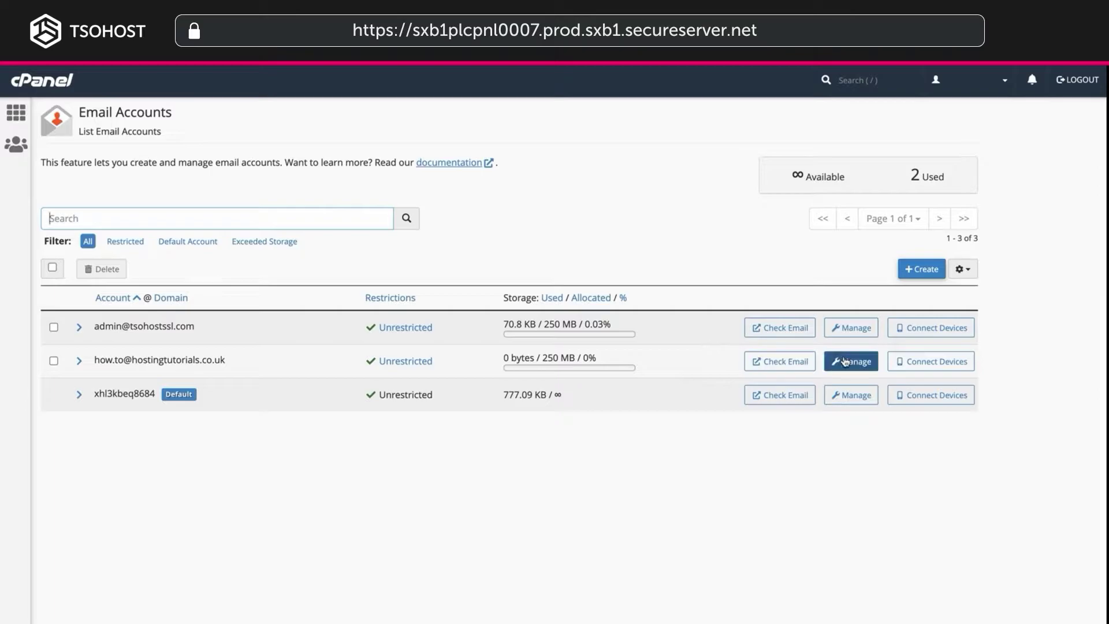
pyautogui.click(913, 363)
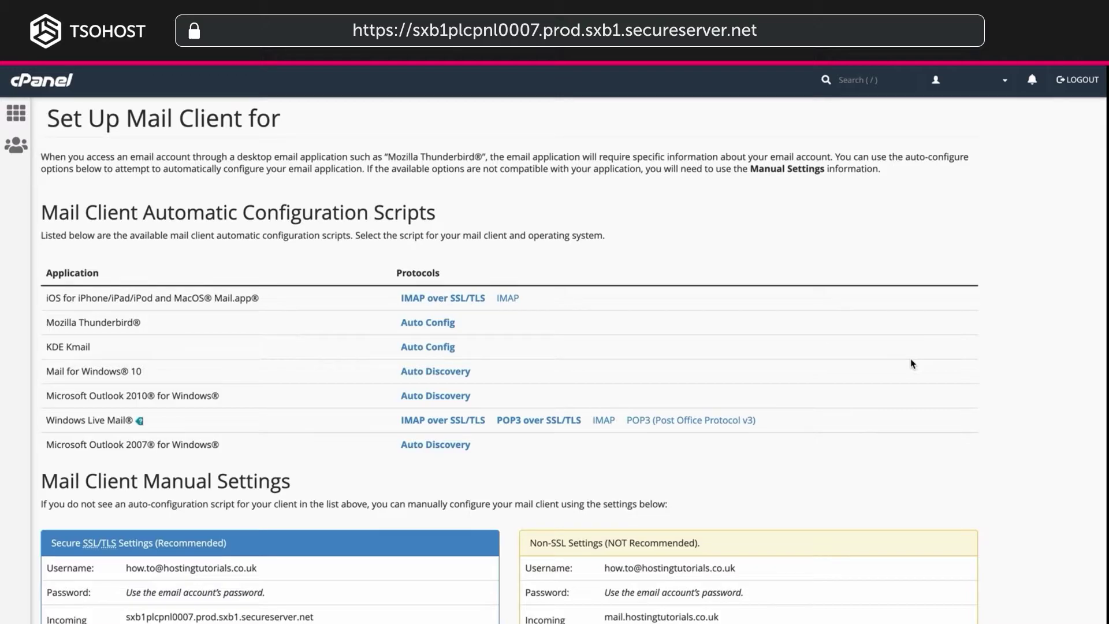
# Scroll down to the Mail Client Manual Settings with the Secure SSL/TLS host names and ports.
pyautogui.scroll(-5, 911, 364)
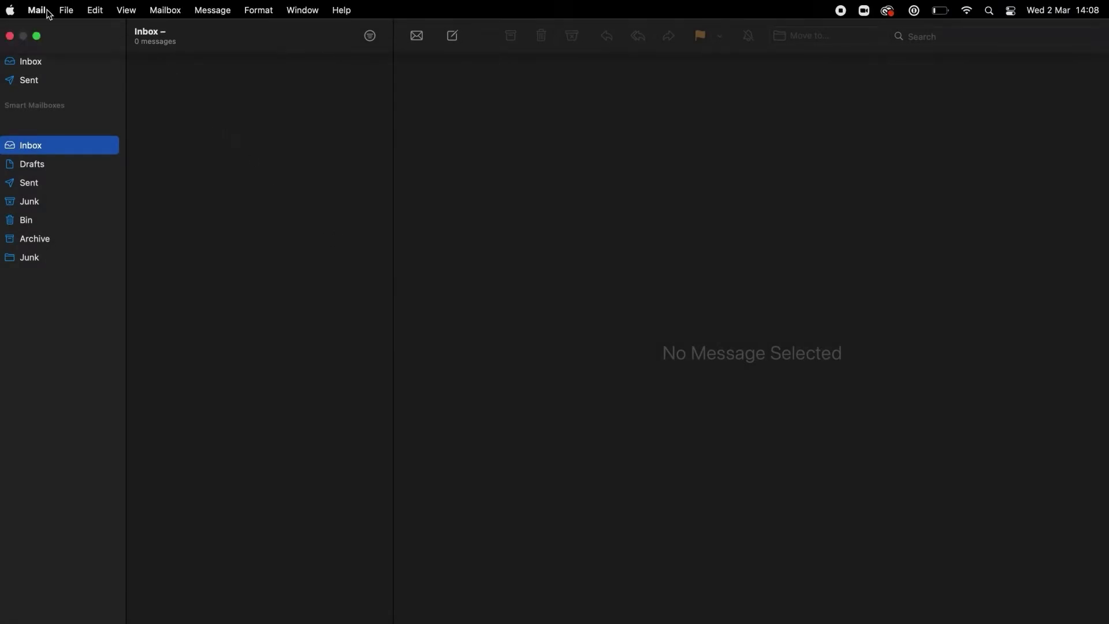
# In Mail Preferences > Accounts, show the account's Server Settings and focus the incoming host name.
pyautogui.click(40, 13)
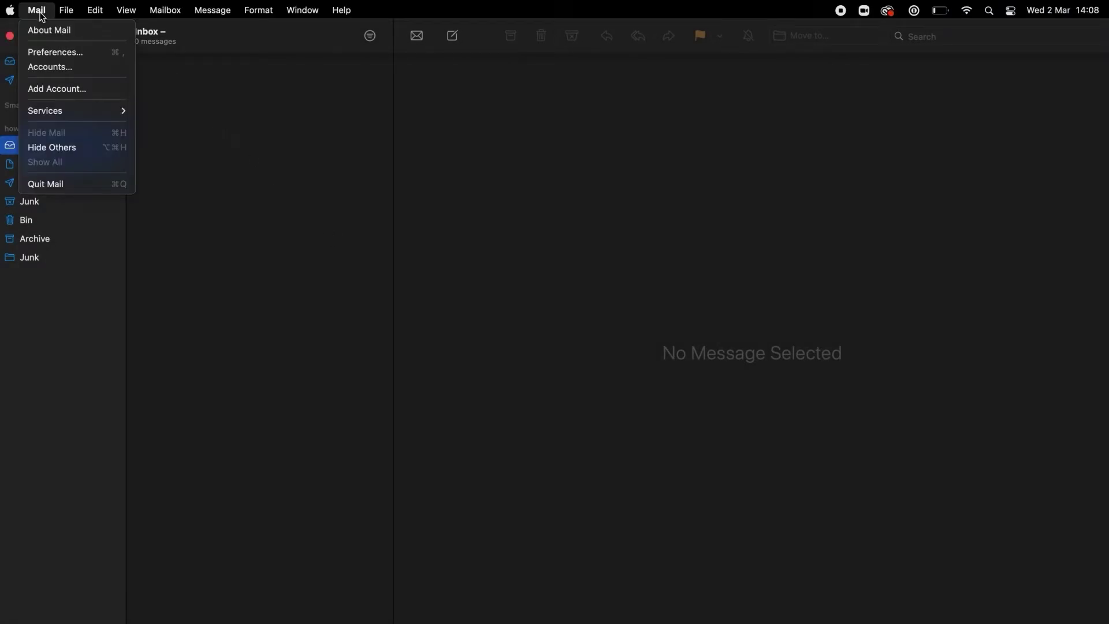
pyautogui.click(43, 58)
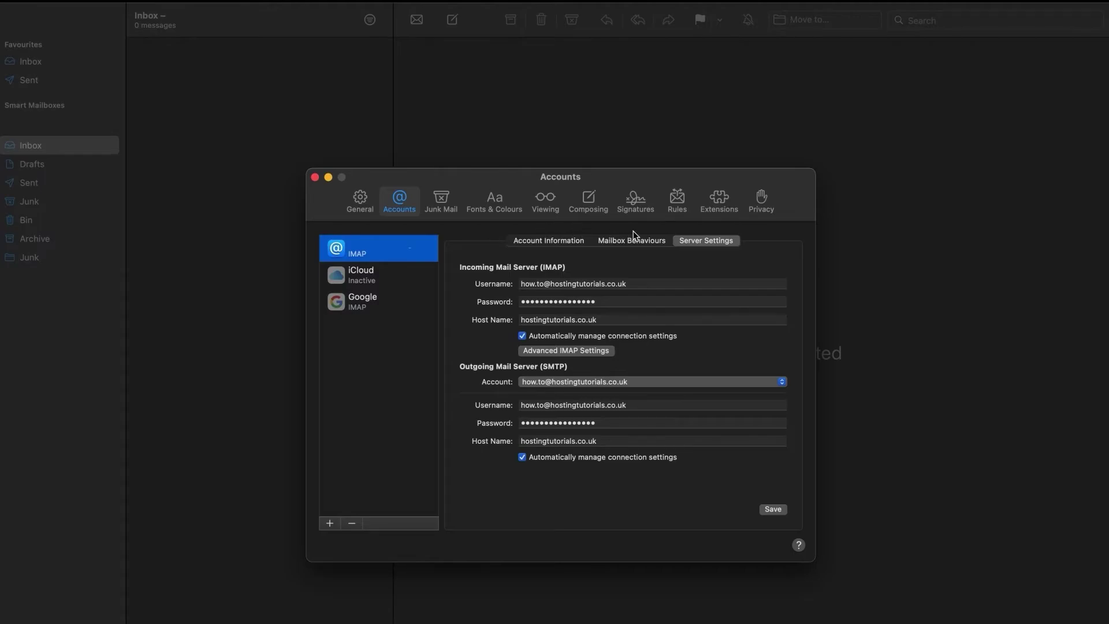
pyautogui.click(693, 244)
pyautogui.click(612, 319)
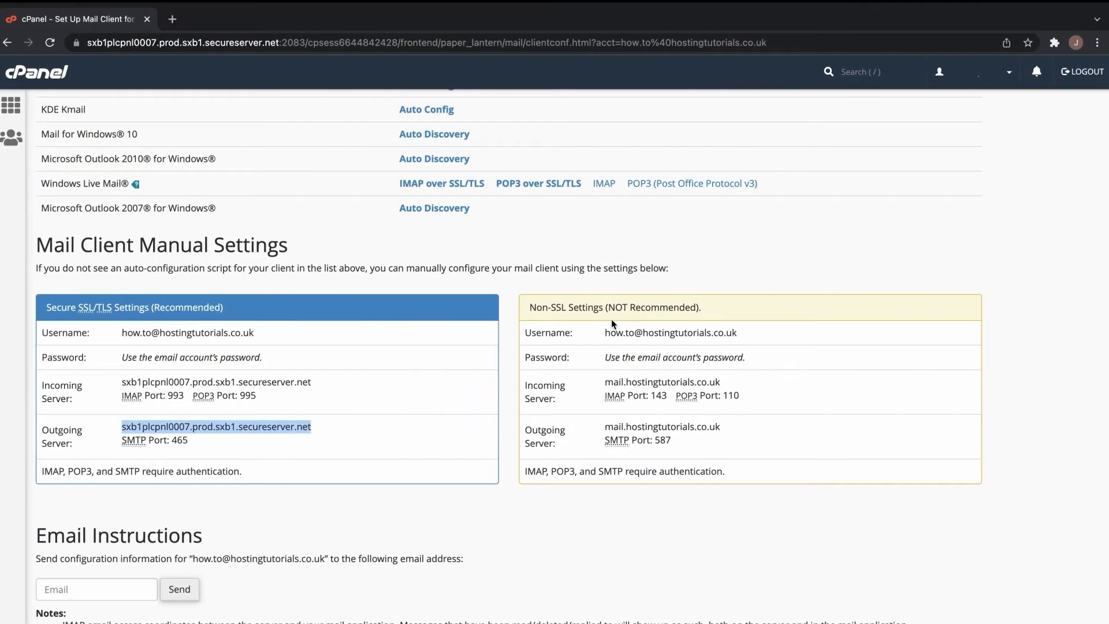
# Select the secure incoming server host name in cPanel's manual settings.
pyautogui.click(333, 387)
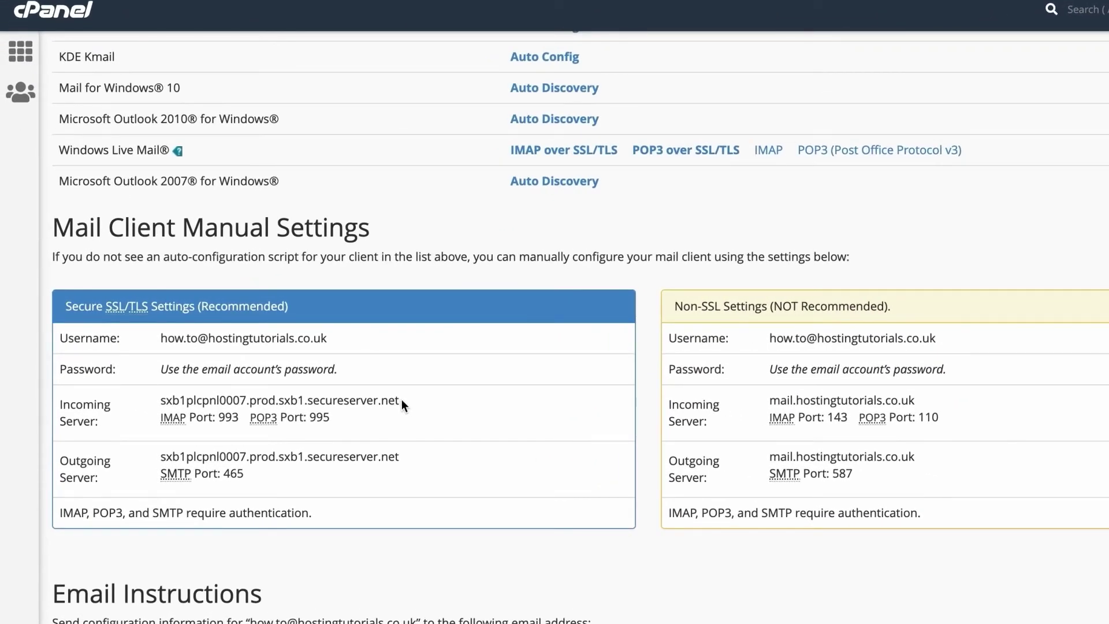
pyautogui.moveTo(400, 404); pyautogui.dragTo(162, 406)
pyautogui.press('super+c')
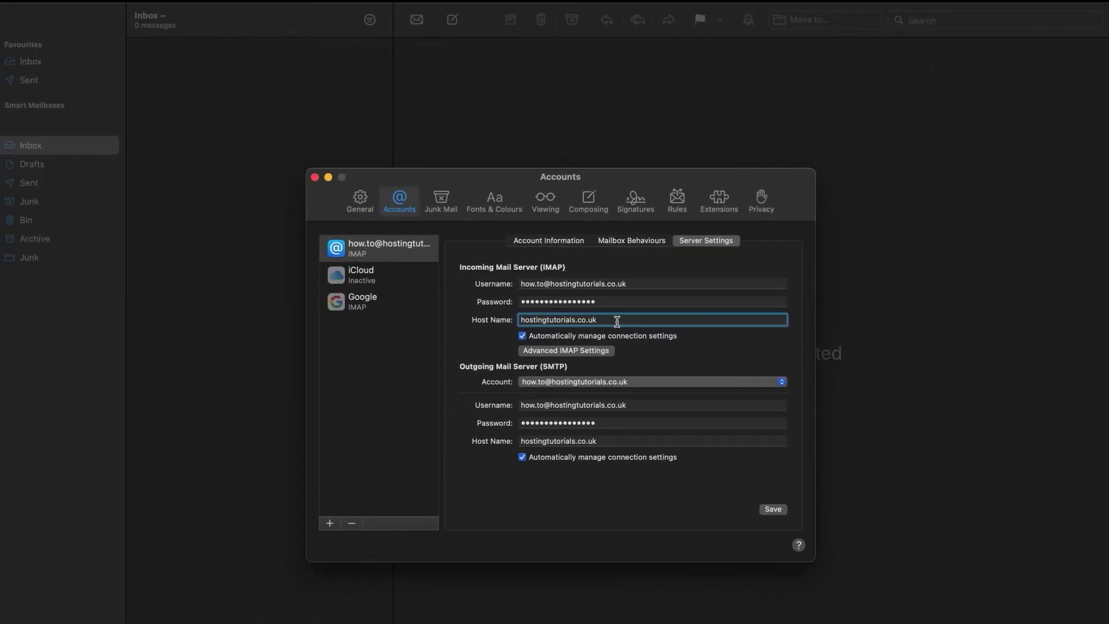
# Paste sxb1plcpnl0007.prod.sxb1.secureserver.net as the IMAP host name and manage its connection settings manually (993, TLS/SSL).
pyautogui.moveTo(617, 321); pyautogui.dragTo(517, 322)
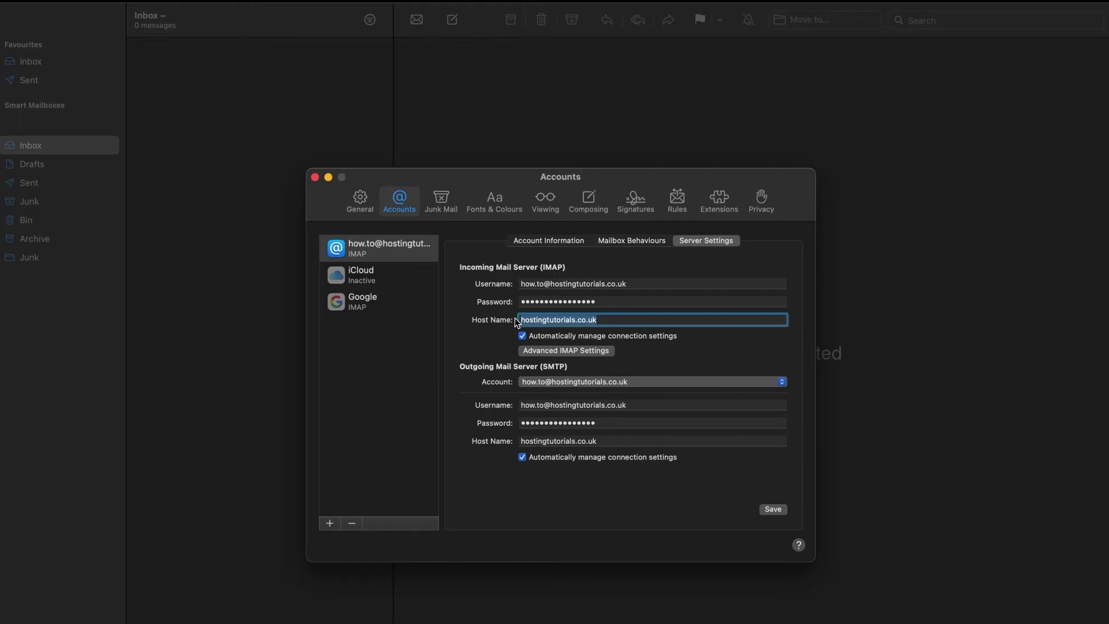
pyautogui.press('super+v')
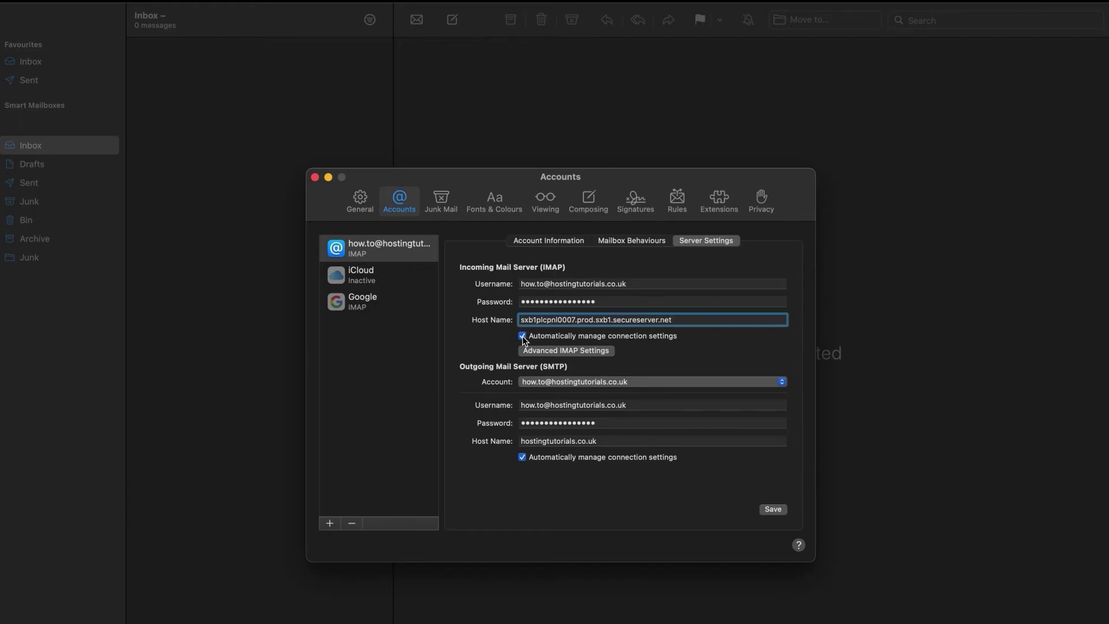
pyautogui.click(523, 336)
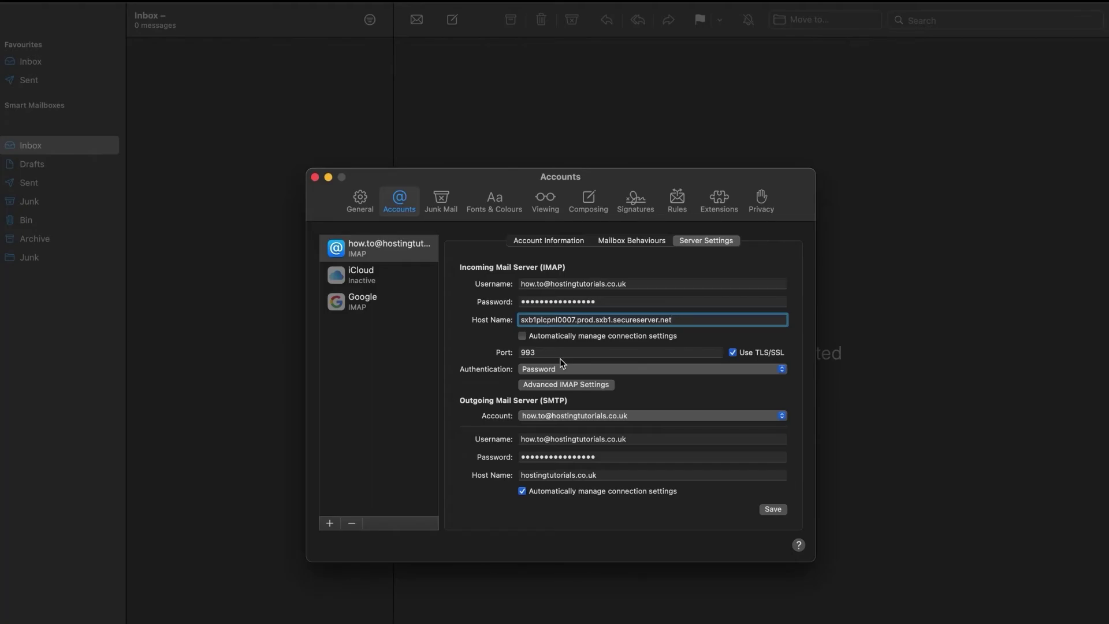
# Copy the cPanel outgoing host name into the SMTP field, set manual port 465 over TLS/SSL, and save.
pyautogui.tripleClick(609, 474)
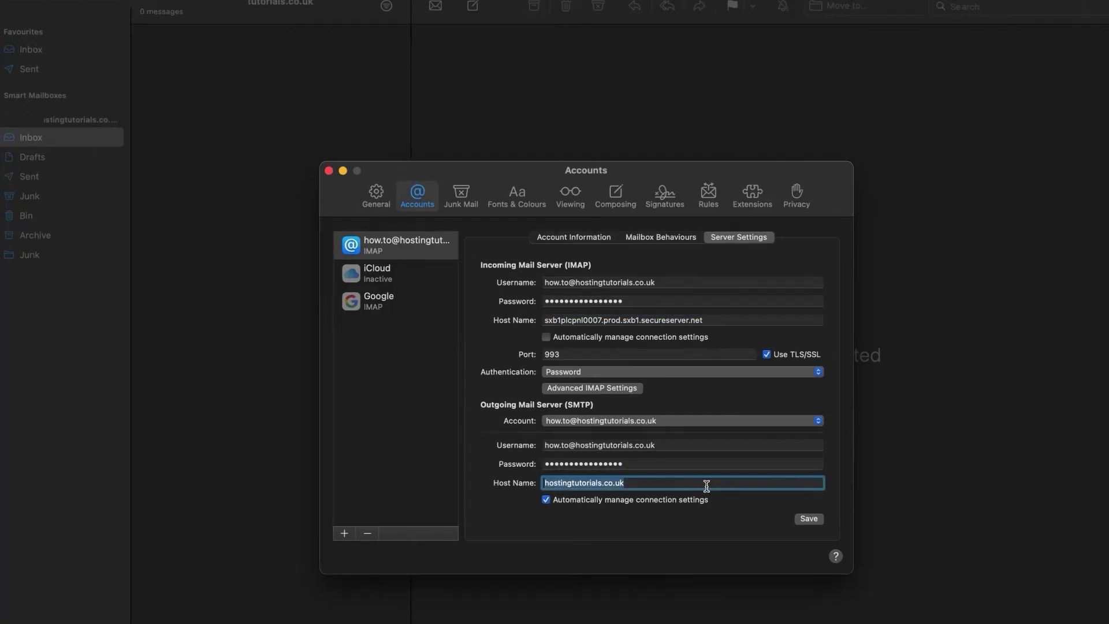
pyautogui.press('super+Tab')
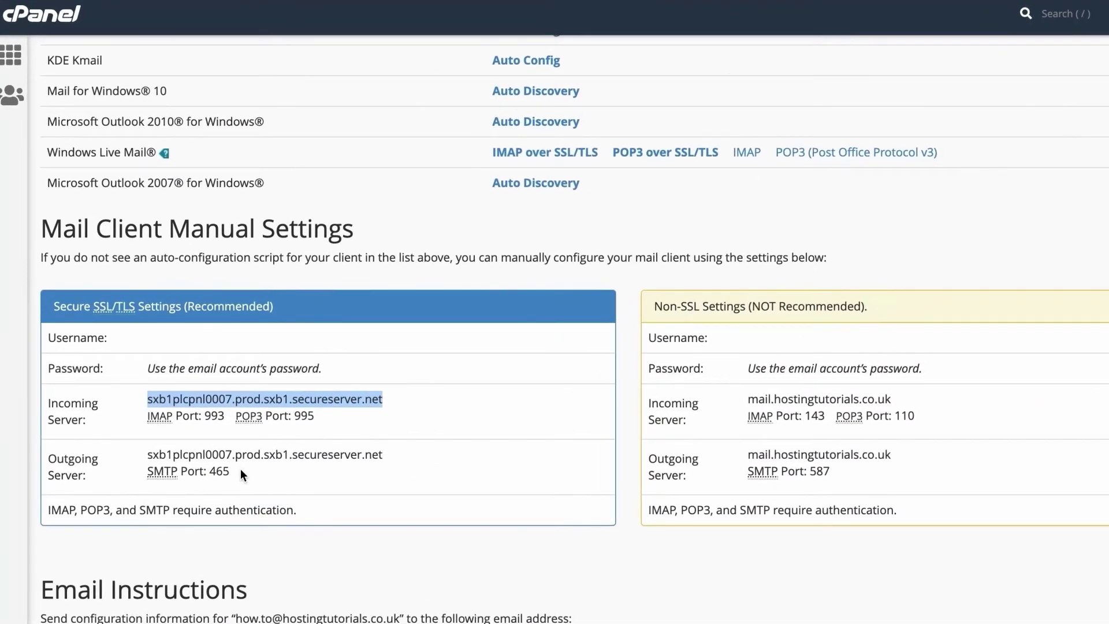
pyautogui.tripleClick(240, 469)
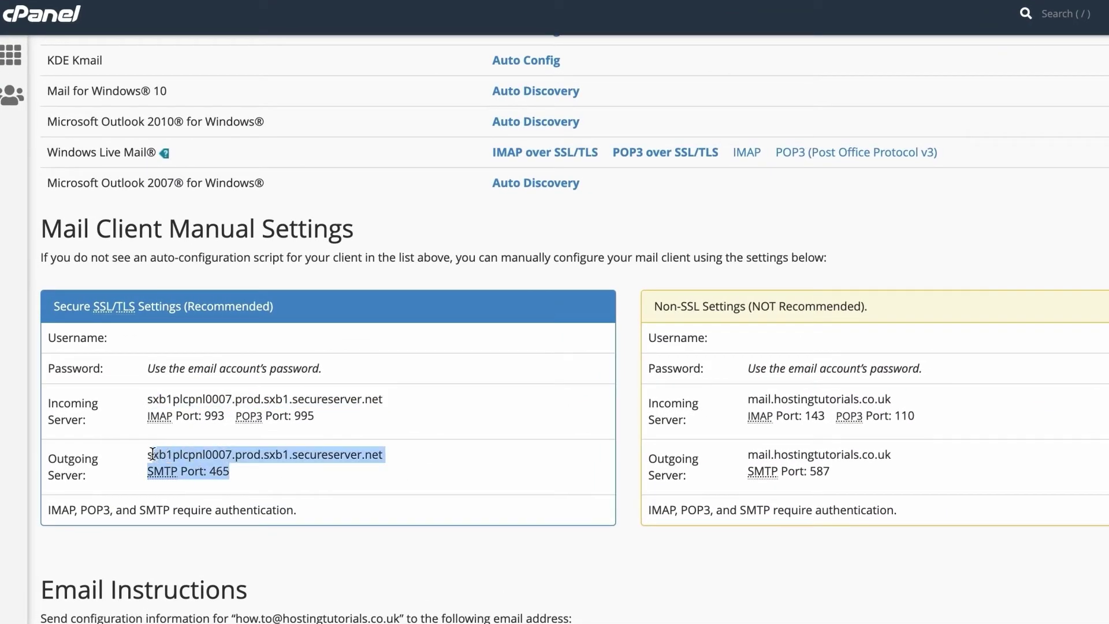
pyautogui.press('super+Tab')
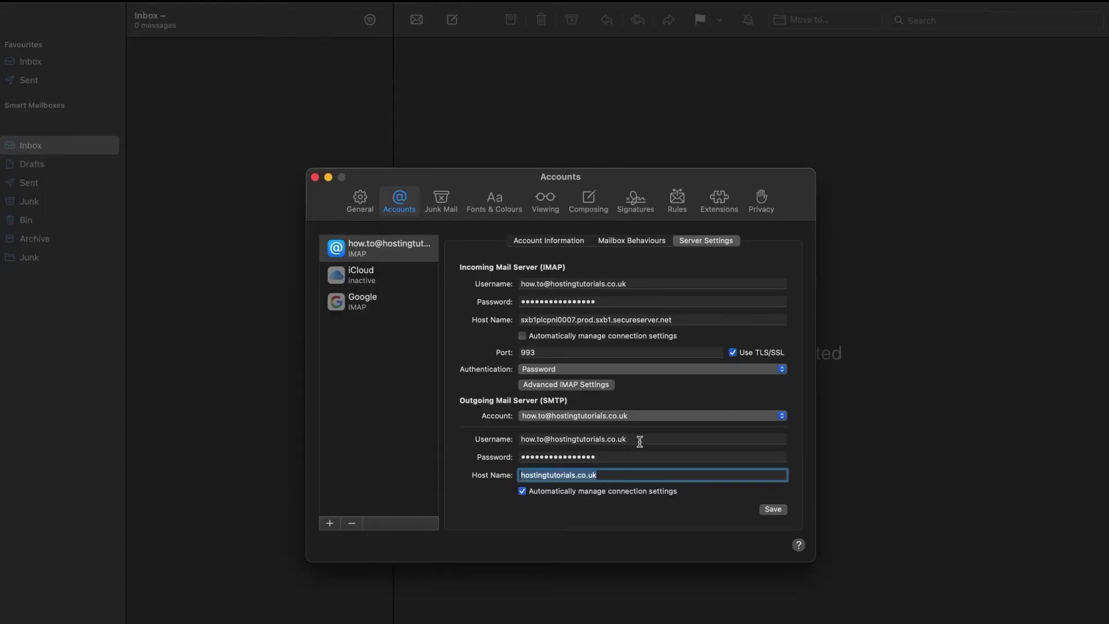
pyautogui.press('super+v')
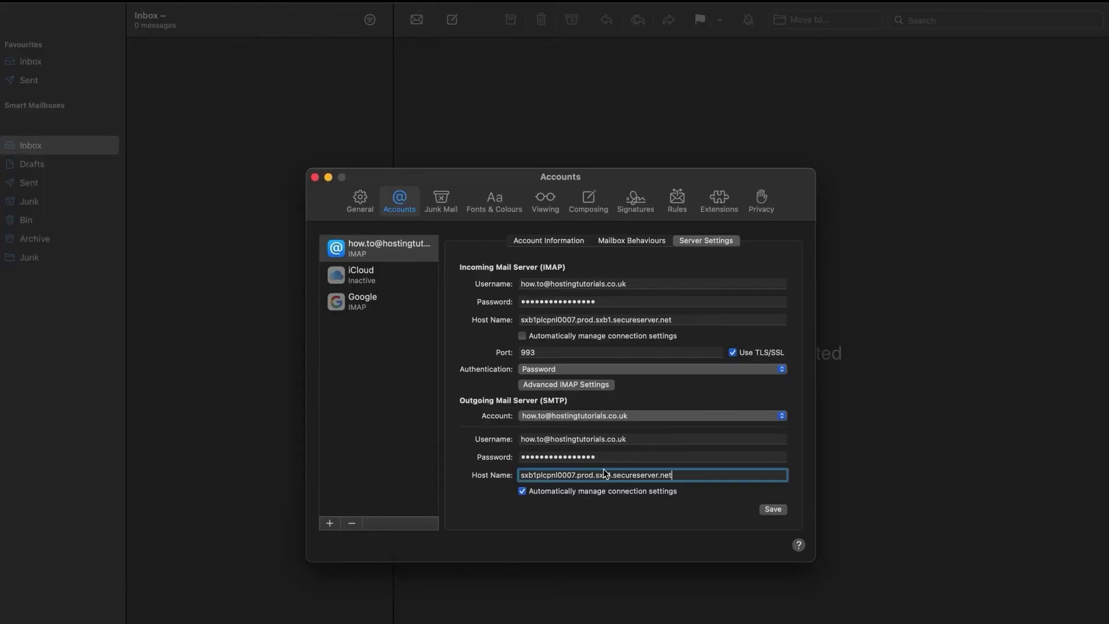
pyautogui.click(556, 491)
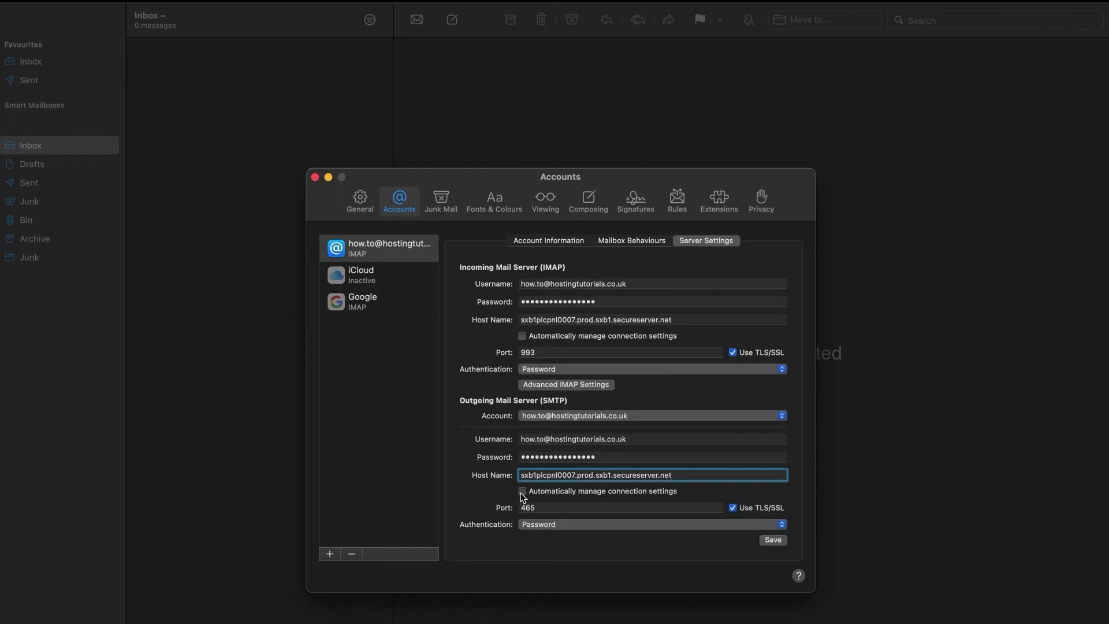
pyautogui.click(771, 540)
# Close the Accounts preferences window to return to the Inbox.
pyautogui.click(315, 178)
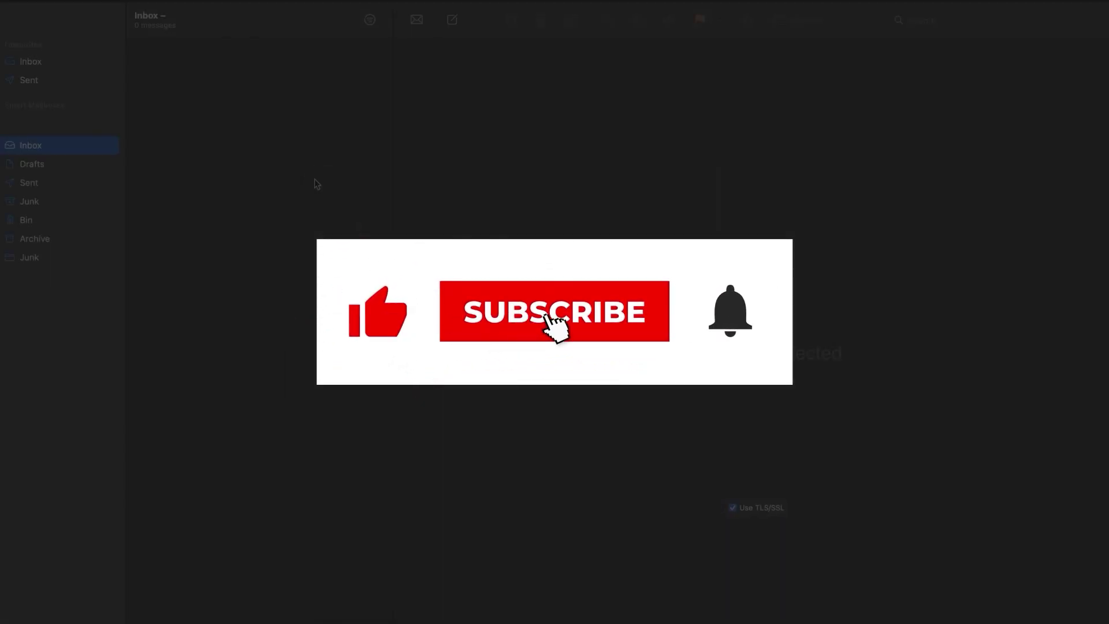